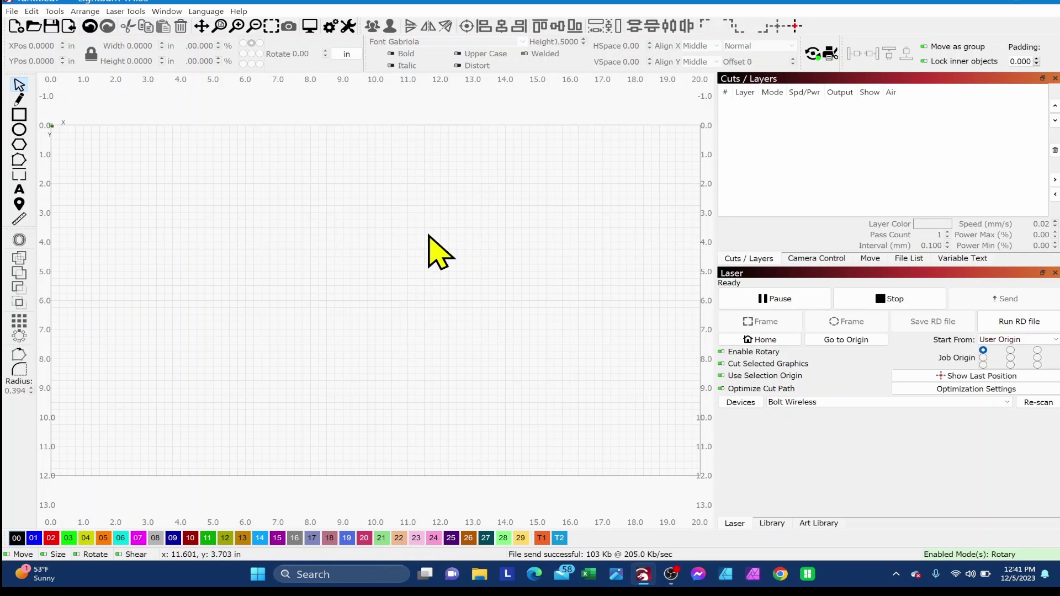
# Open the Material Test generator, set speed 500–600 mm/s and max power 80%, and preview the grid
pyautogui.click(120, 11)
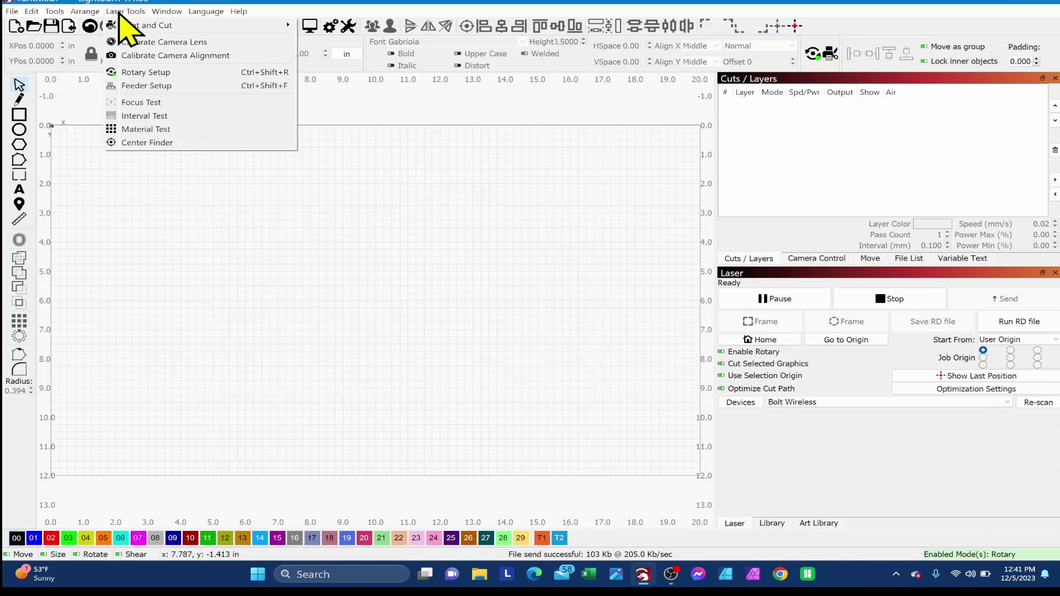
pyautogui.click(147, 130)
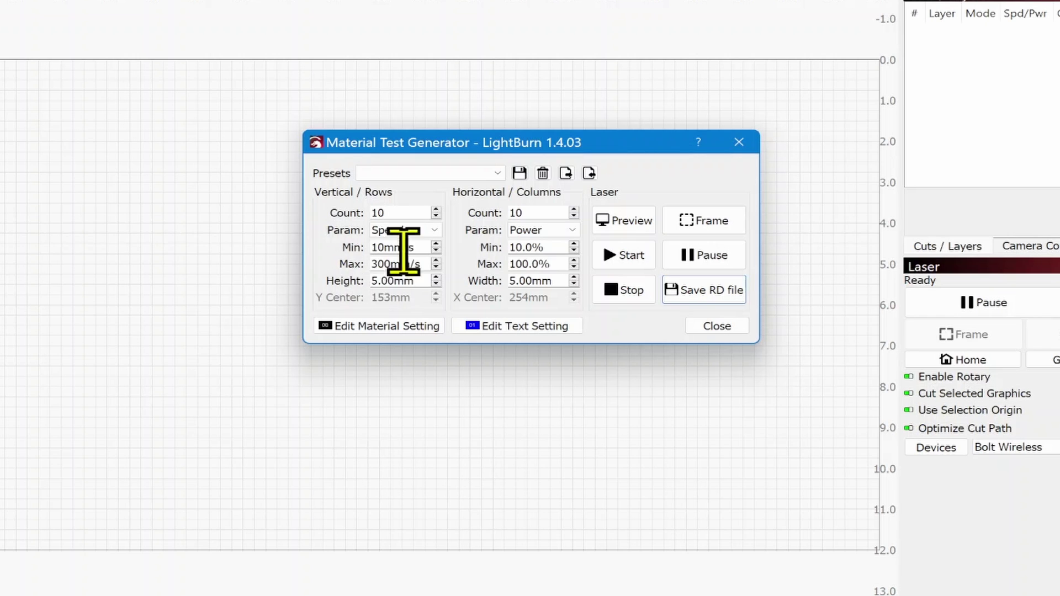
pyautogui.moveTo(428, 247); pyautogui.dragTo(348, 247)
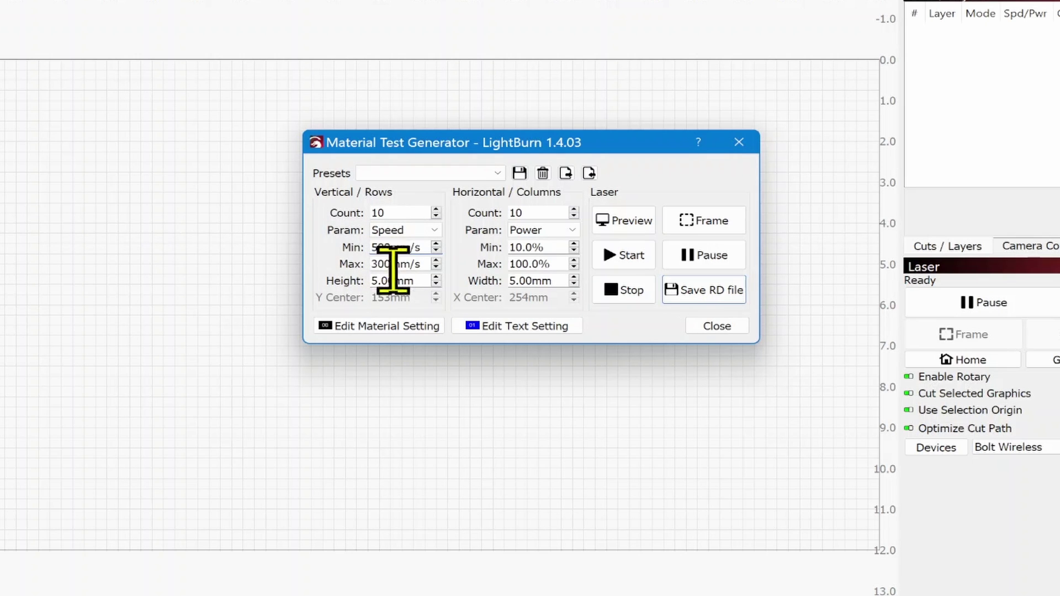
pyautogui.moveTo(421, 263); pyautogui.dragTo(348, 264)
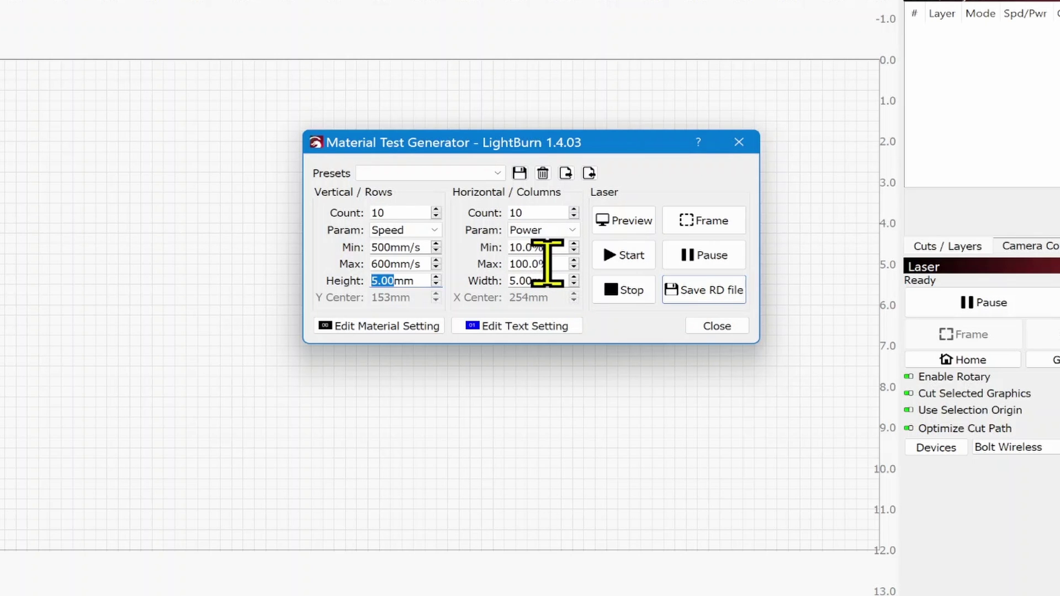
pyautogui.moveTo(551, 263); pyautogui.dragTo(502, 263)
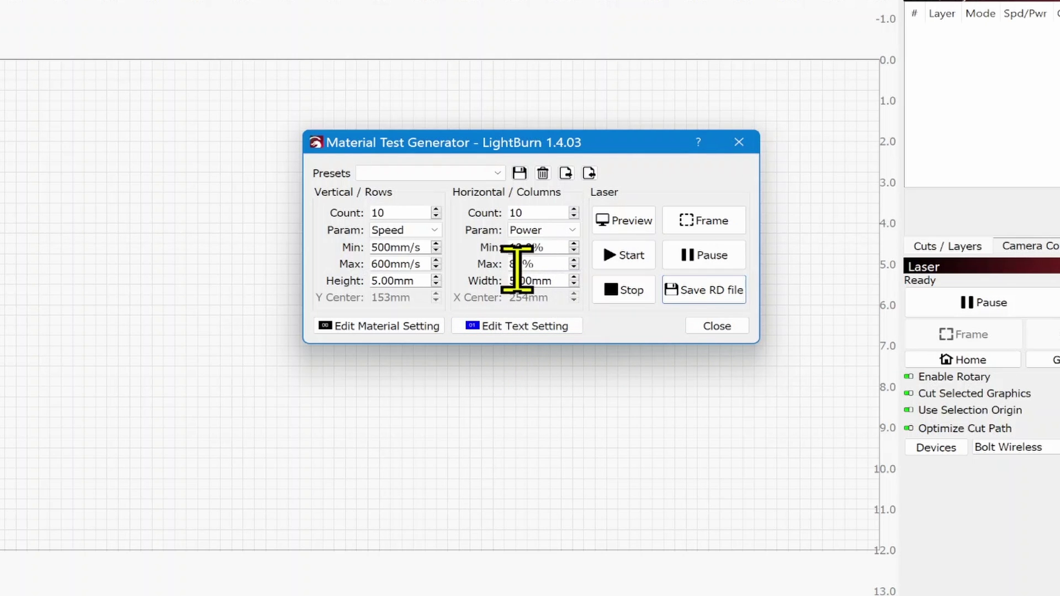
pyautogui.doubleClick(519, 280)
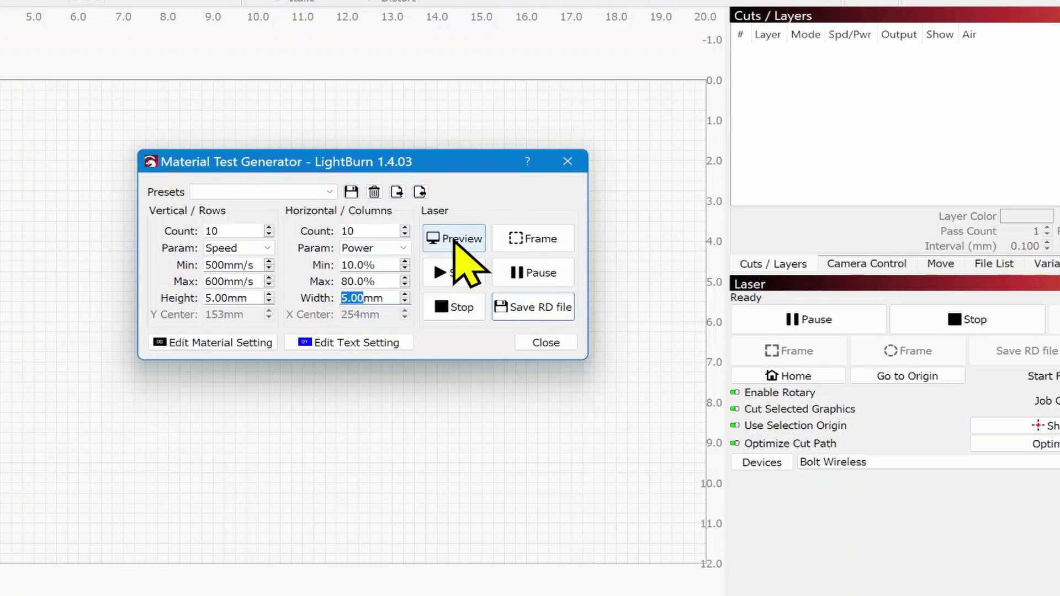
pyautogui.click(624, 220)
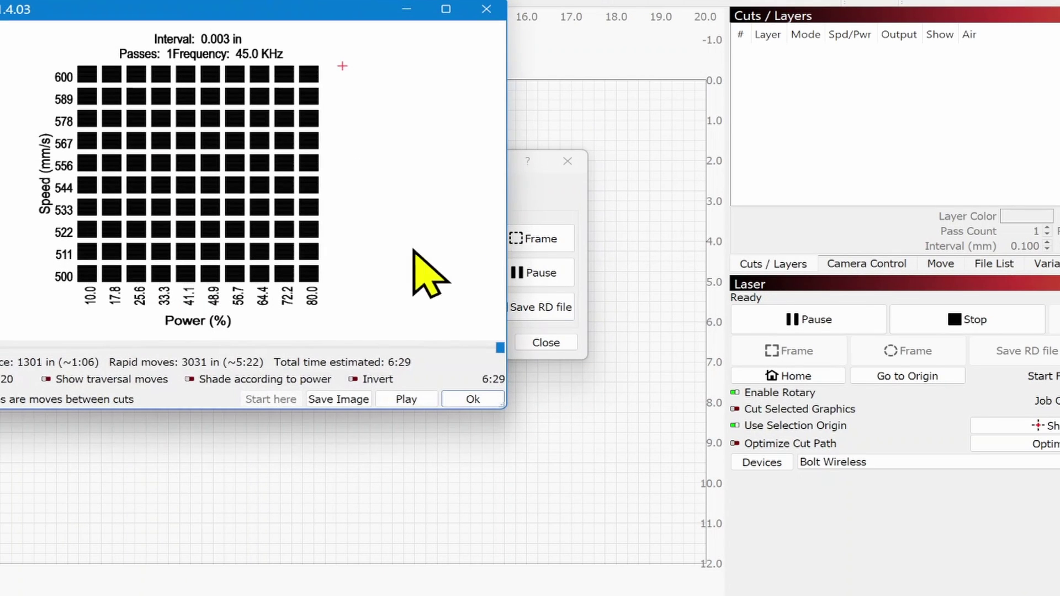
# Bring the test grid preview fully into view and close it
pyautogui.moveTo(356, 5); pyautogui.dragTo(926, 49)
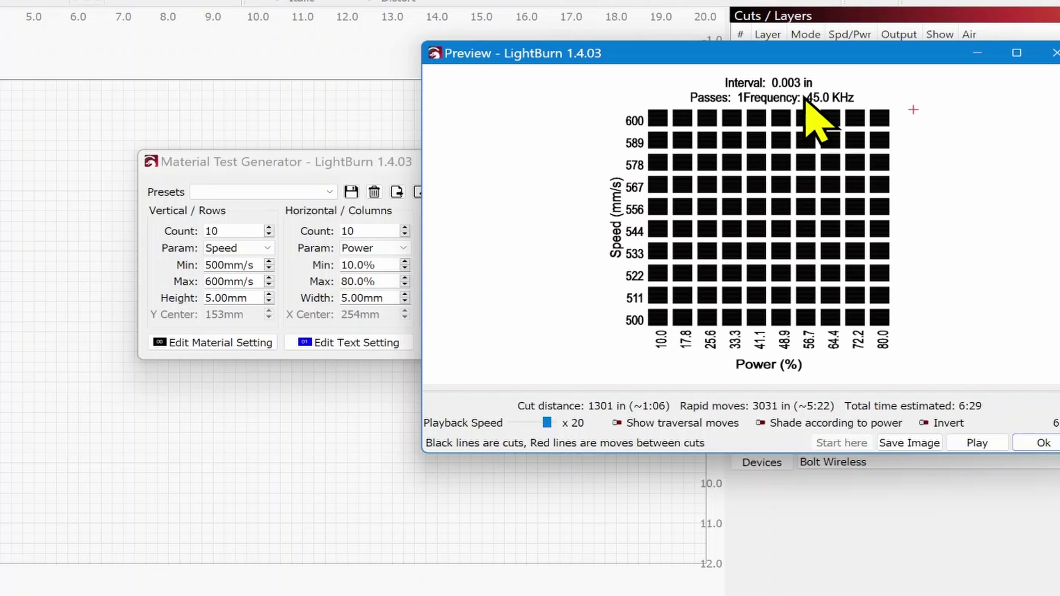
pyautogui.click(1041, 443)
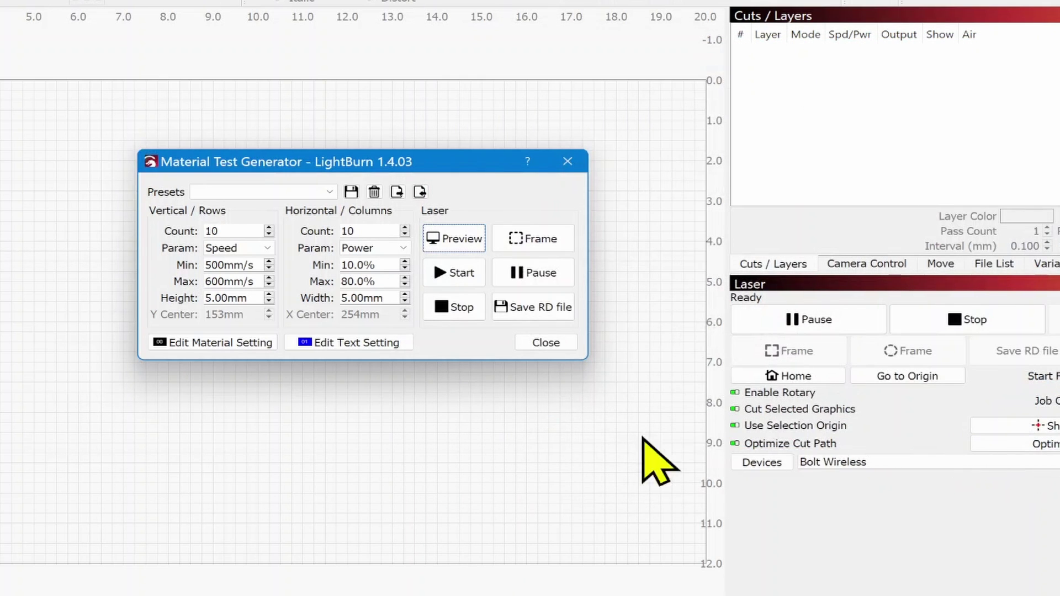
# Set the label text to Fill mode at 600 mm/s with 80% min and max power
pyautogui.click(353, 343)
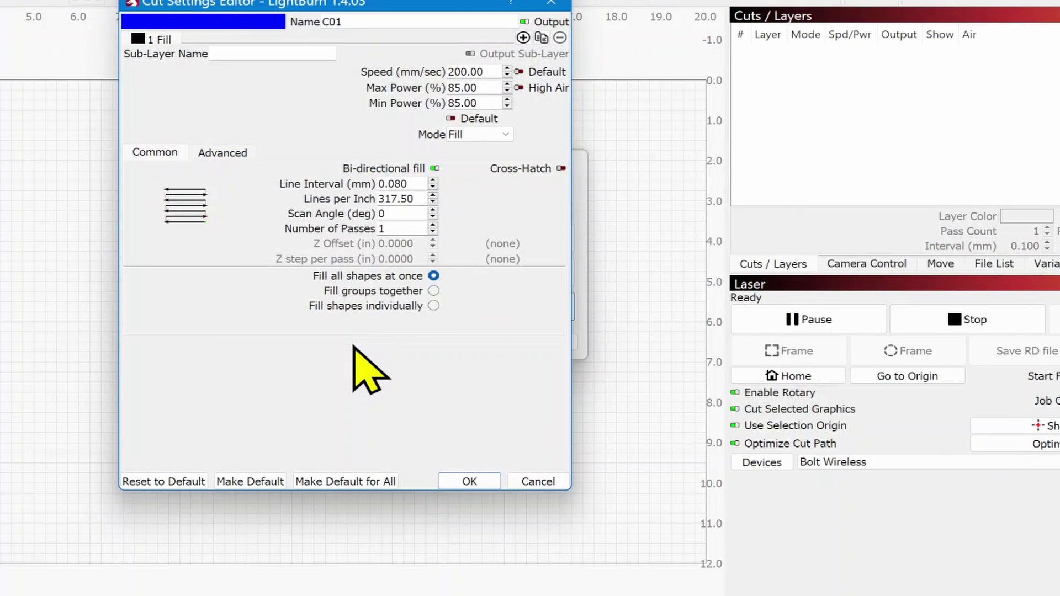
pyautogui.doubleClick(480, 72)
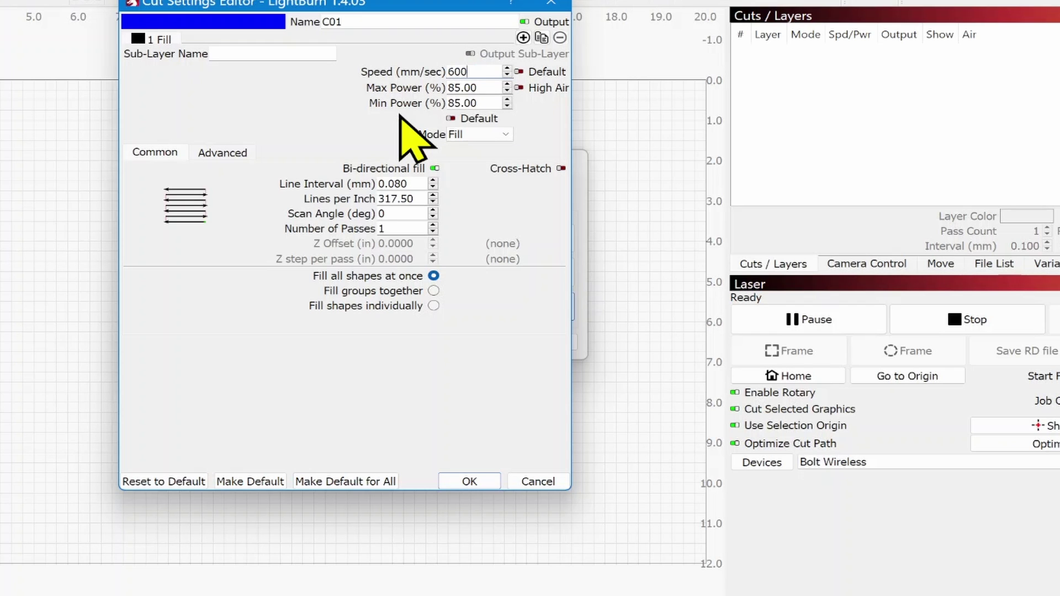
pyautogui.doubleClick(486, 88)
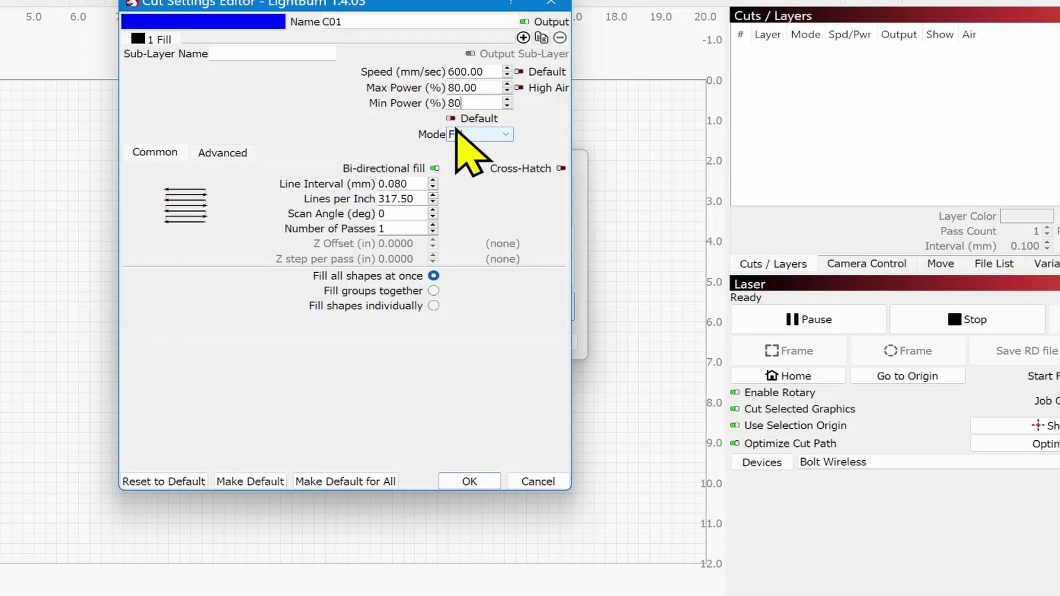
pyautogui.doubleClick(421, 200)
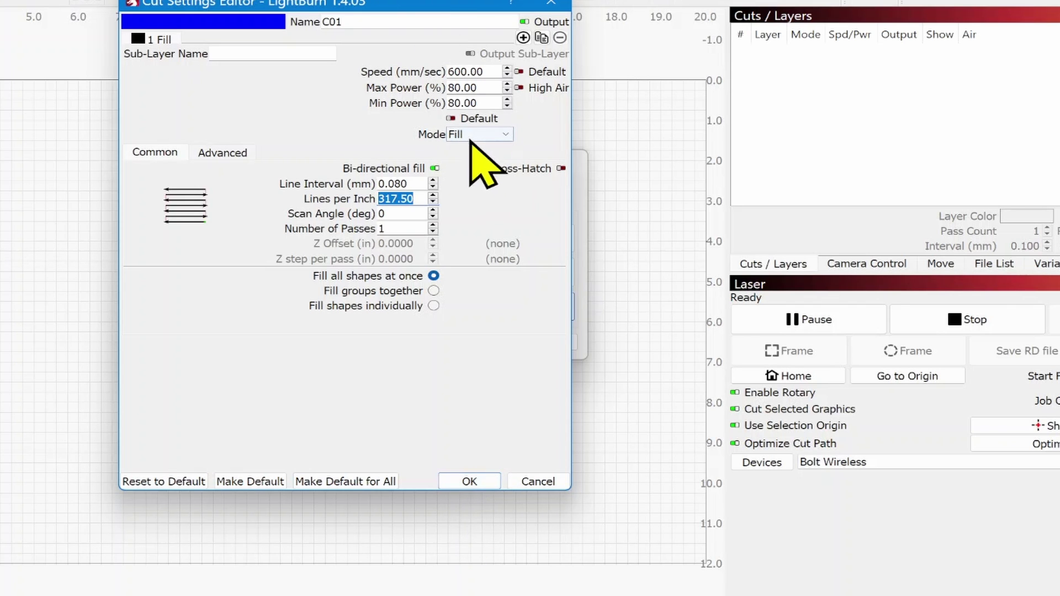
pyautogui.click(478, 483)
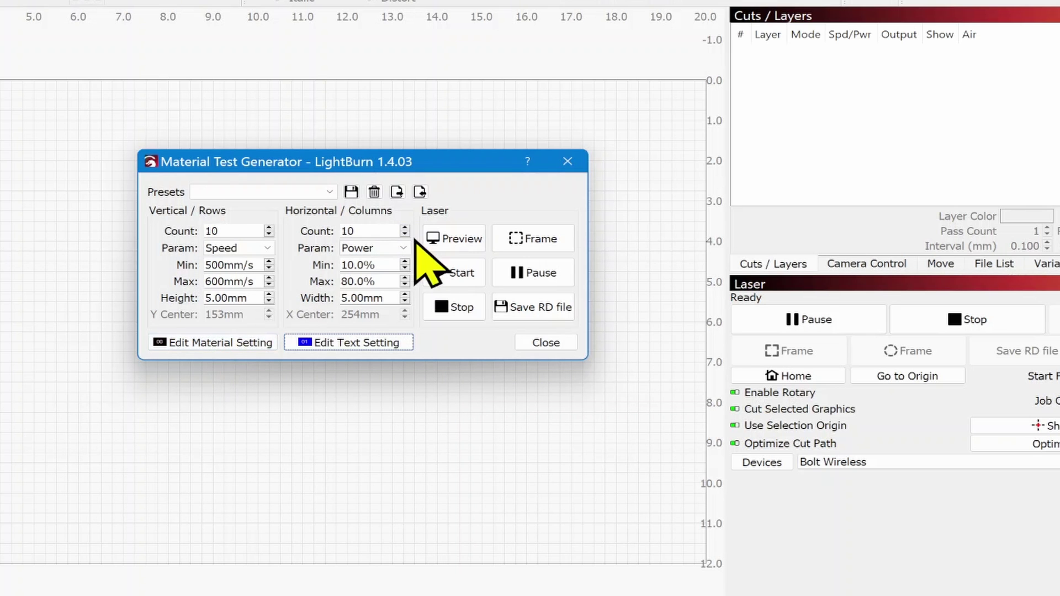
pyautogui.click(439, 240)
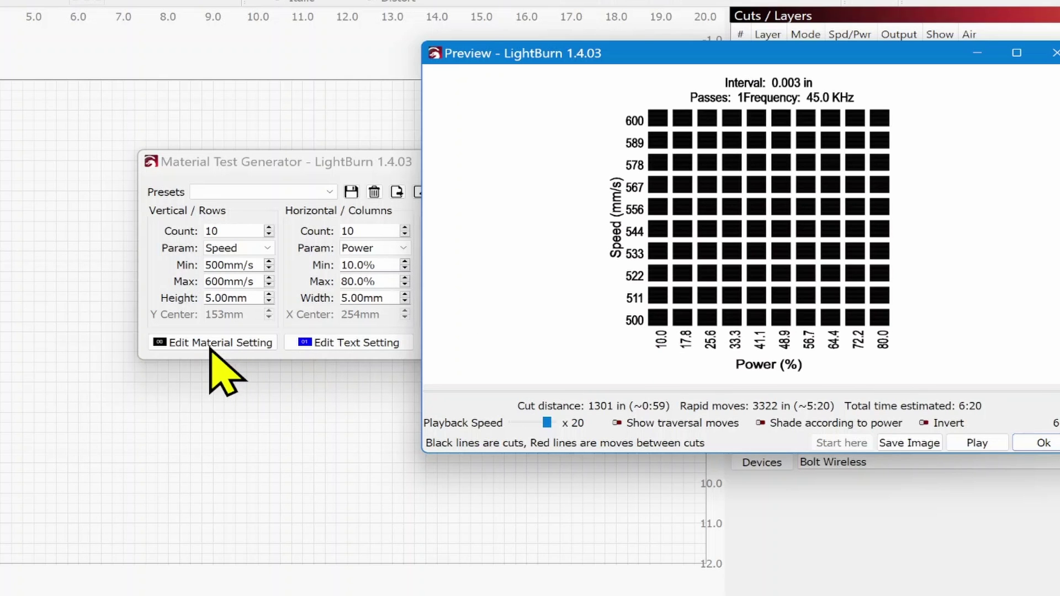
pyautogui.click(1042, 443)
# Review the test squares' Fill layer settings (400 mm/s, 20% power) and confirm them
pyautogui.click(235, 343)
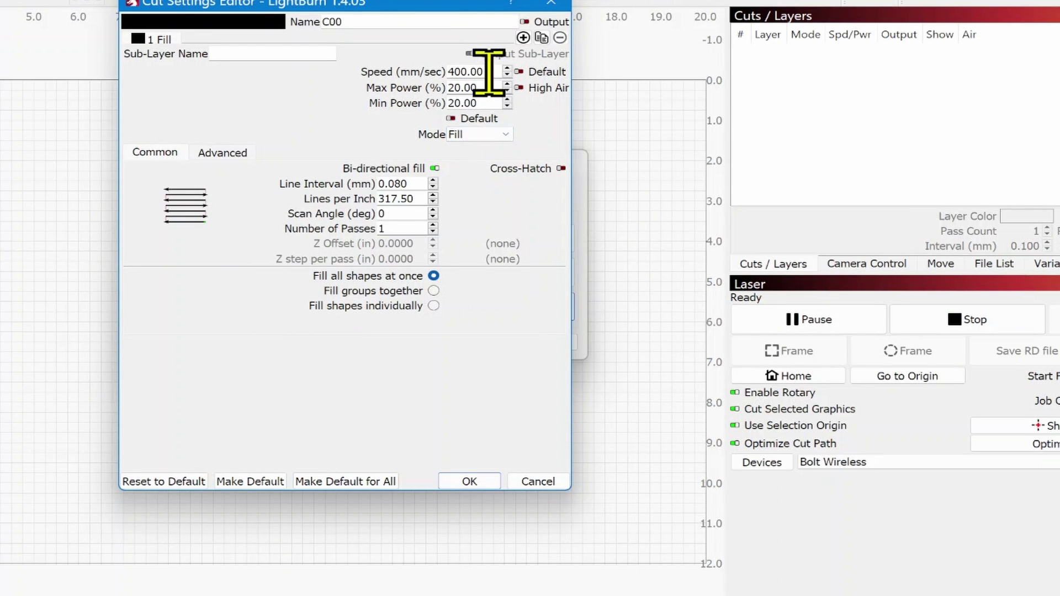
pyautogui.moveTo(485, 72); pyautogui.dragTo(434, 72)
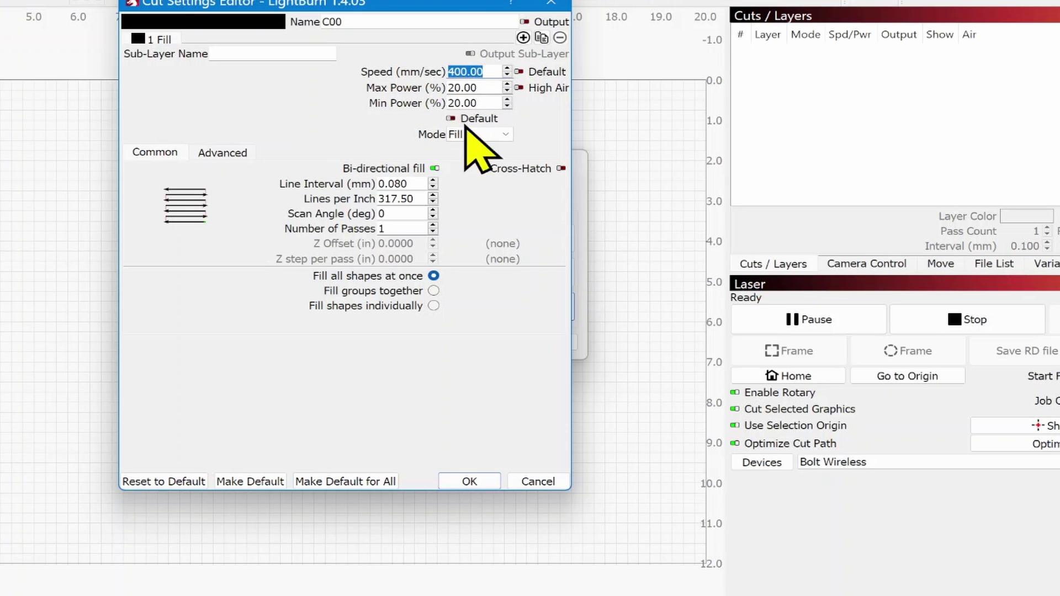
pyautogui.moveTo(438, 12); pyautogui.dragTo(768, 69)
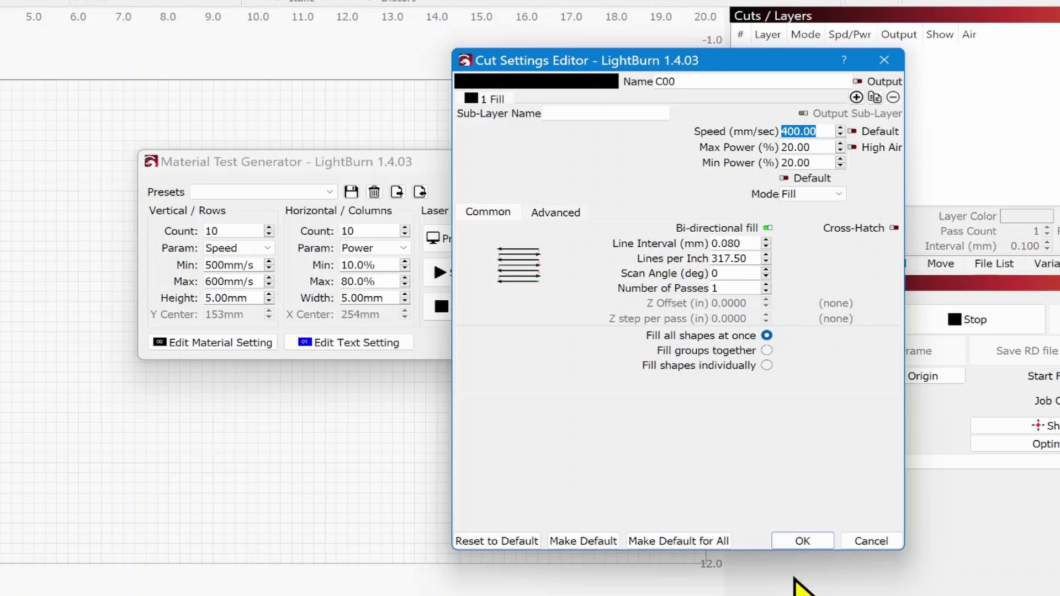
pyautogui.click(801, 541)
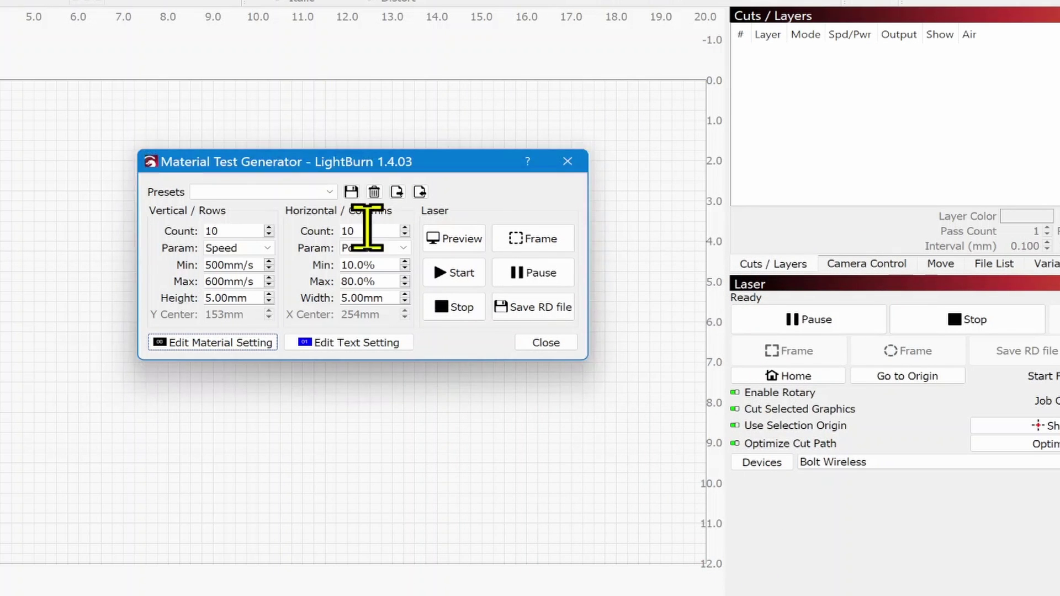
# Preview the 10×10 grid of 500–600 mm/s by 10–80% power, enlarged for inspection
pyautogui.click(444, 239)
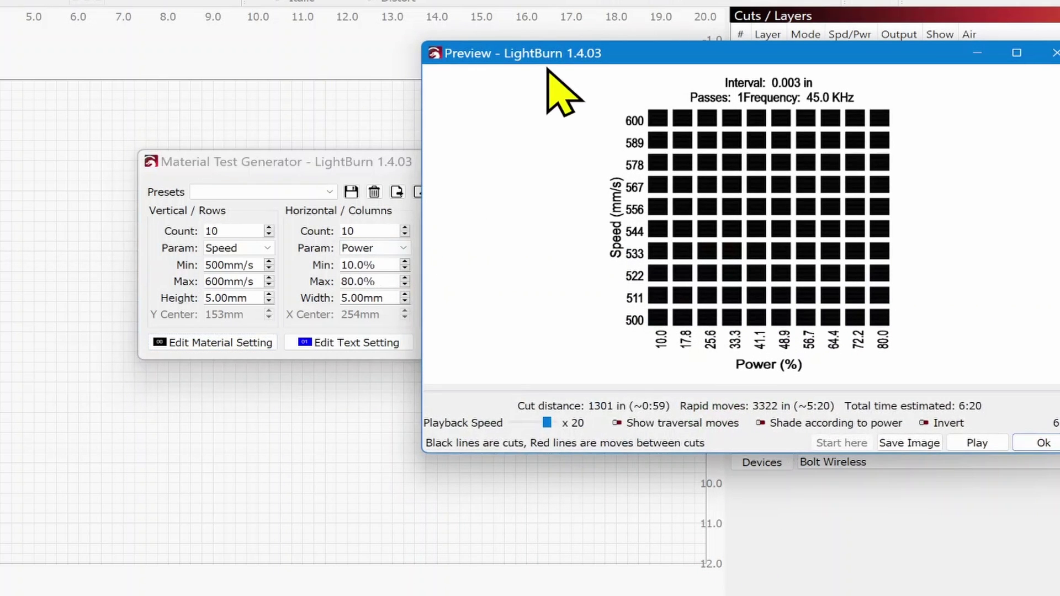
pyautogui.moveTo(552, 59); pyautogui.dragTo(246, 28)
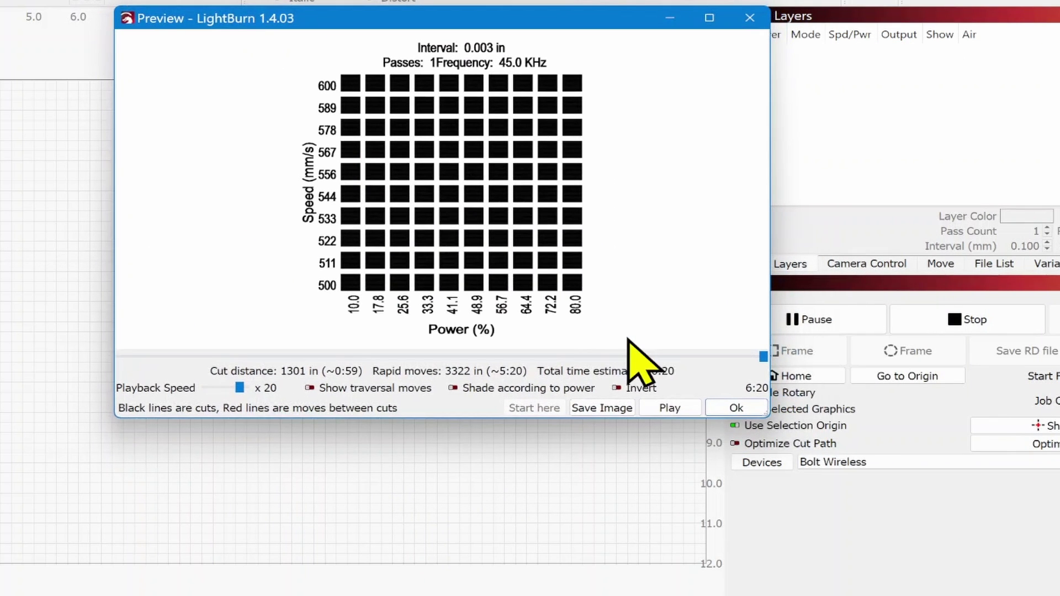
pyautogui.moveTo(769, 417); pyautogui.dragTo(880, 586)
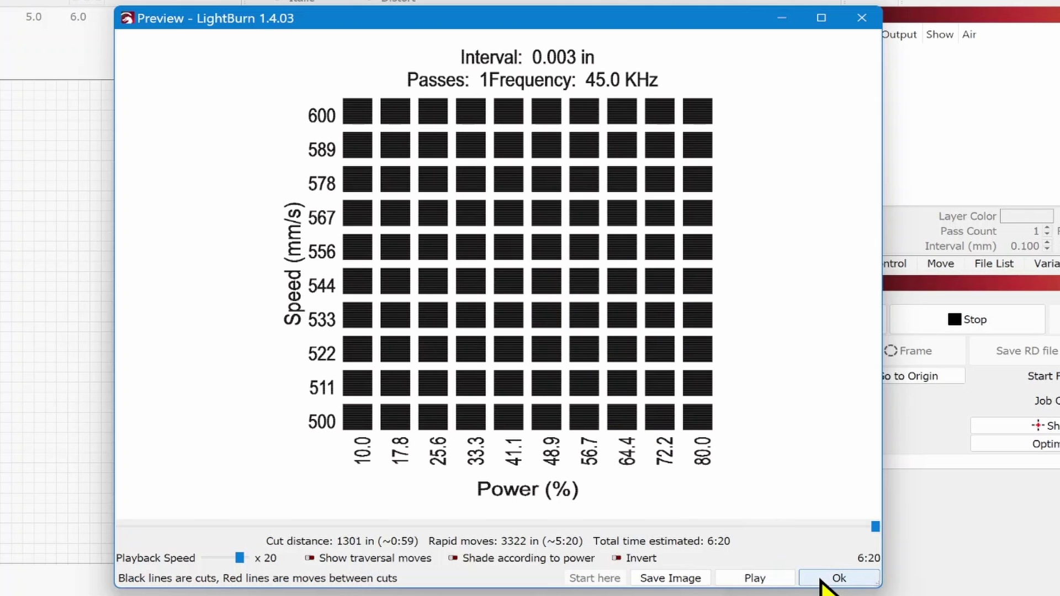
pyautogui.click(822, 579)
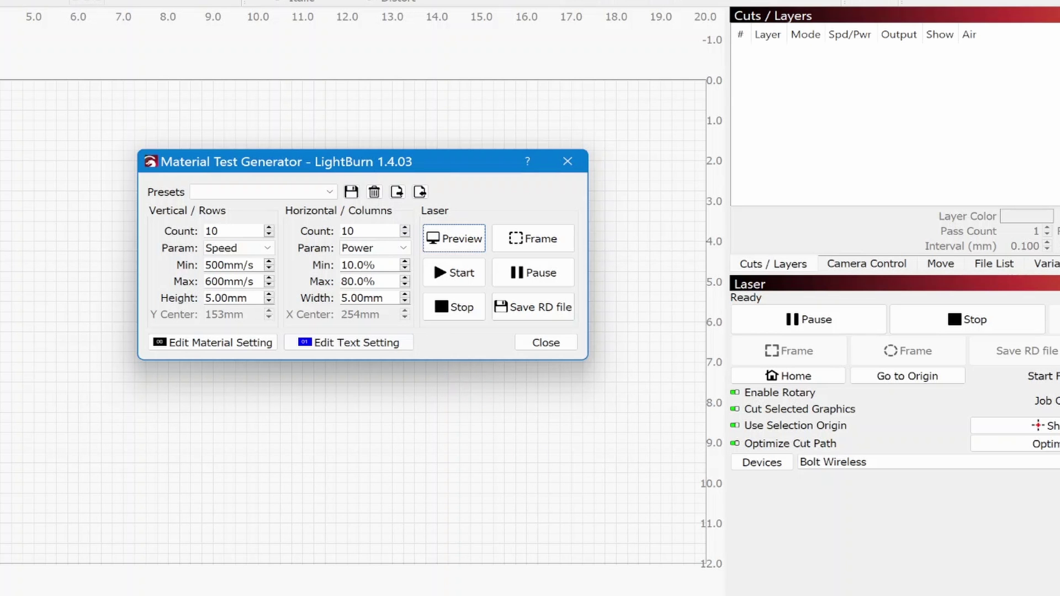
# Switch over to the recording software
pyautogui.click(665, 593)
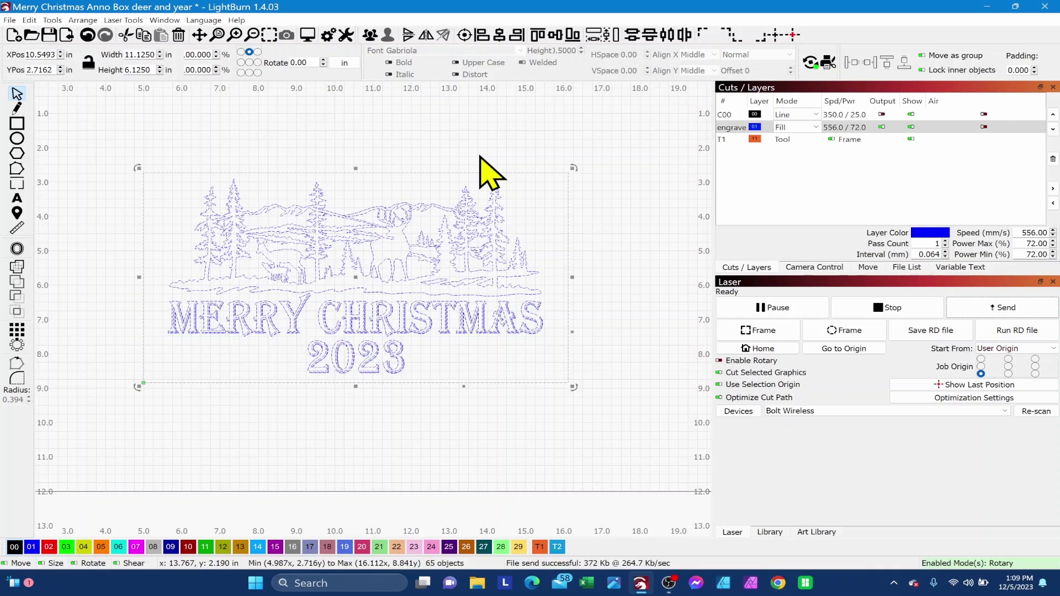
pyautogui.click(457, 141)
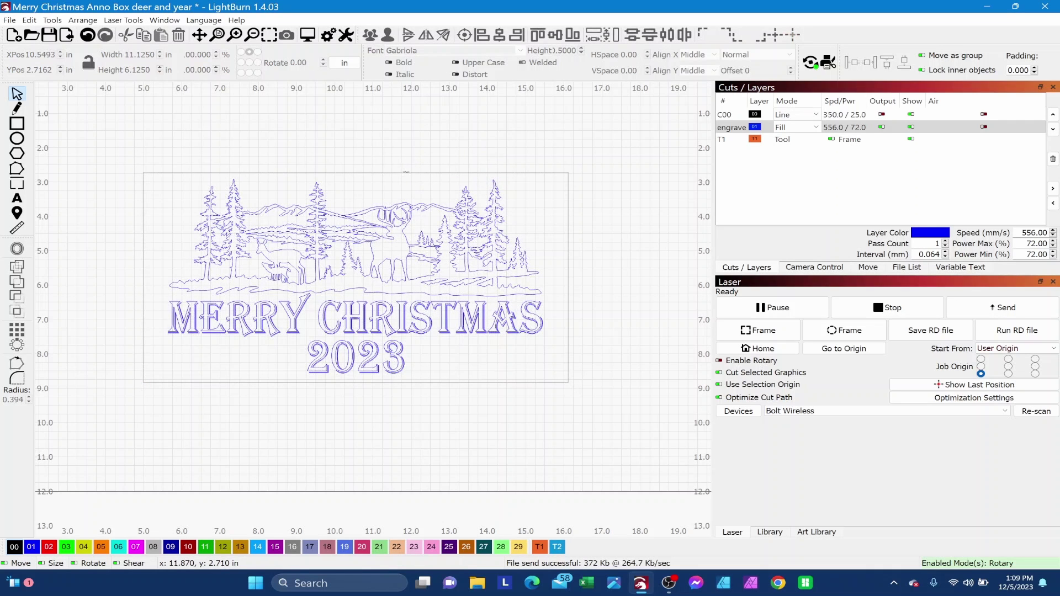
pyautogui.click(406, 172)
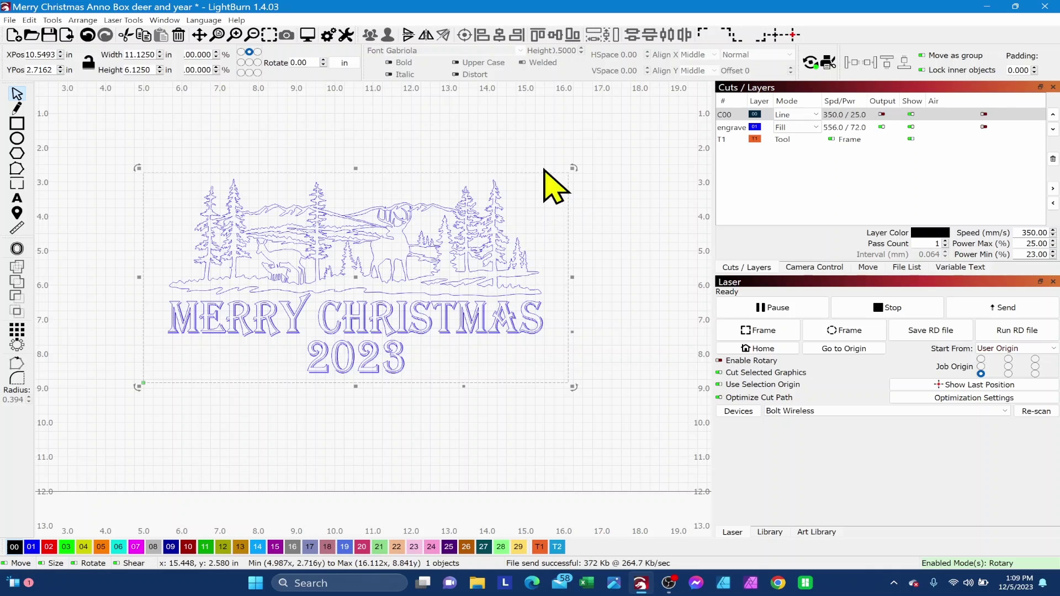
pyautogui.click(734, 130)
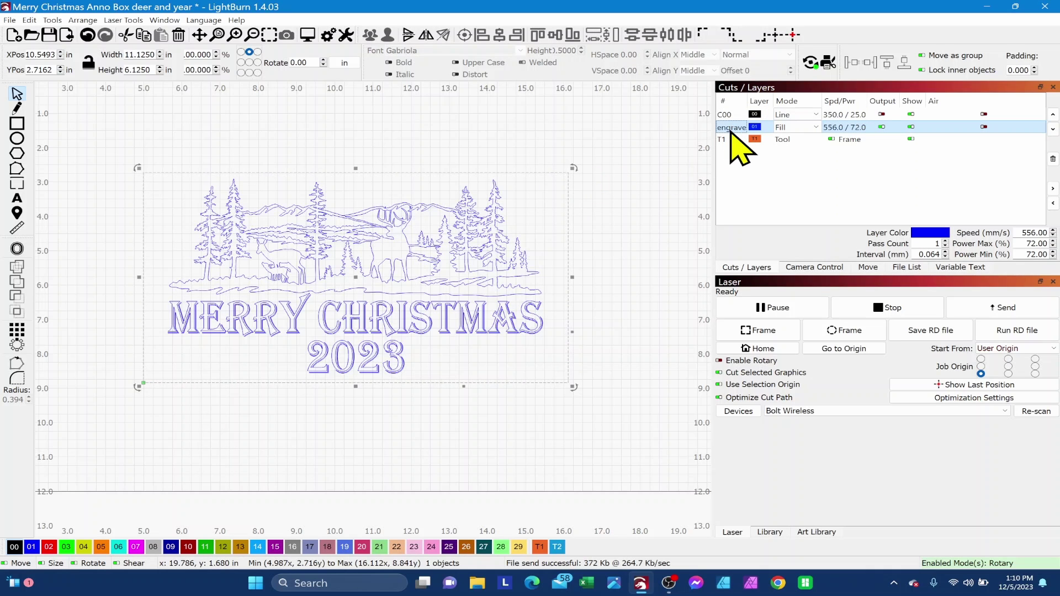
pyautogui.doubleClick(730, 128)
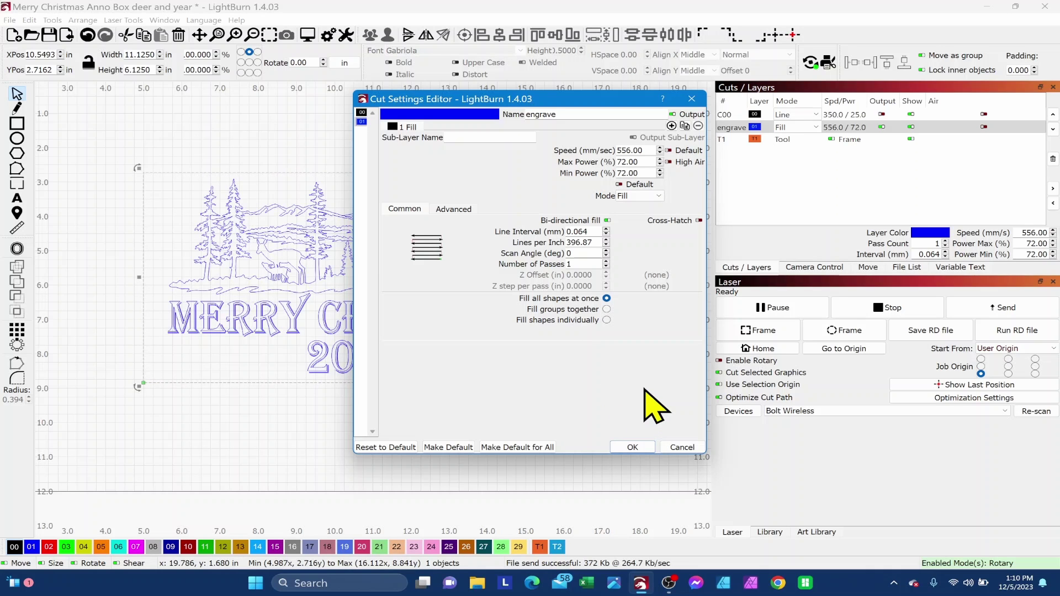
pyautogui.click(632, 447)
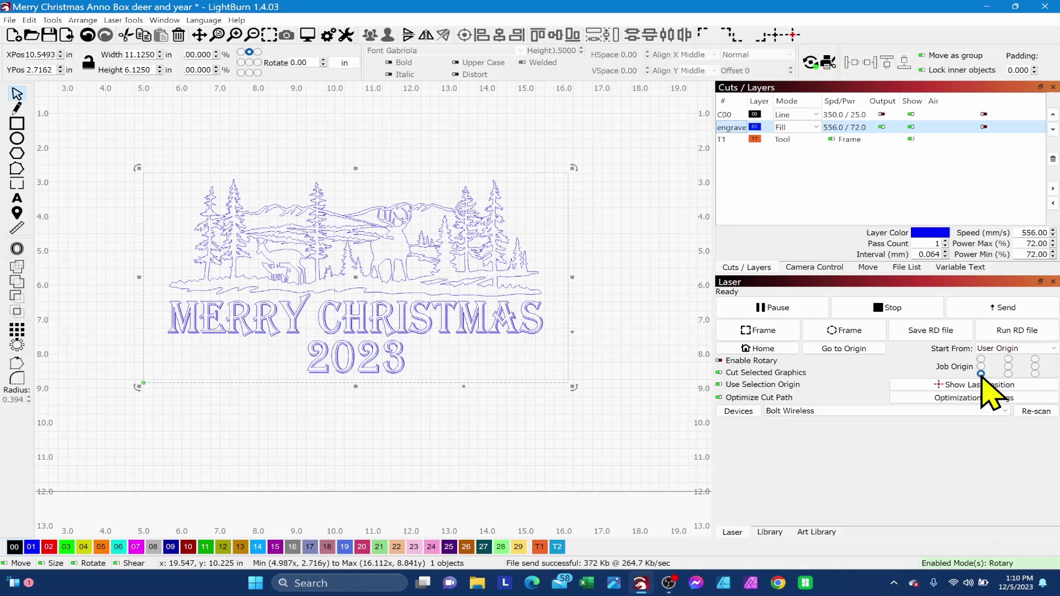
pyautogui.click(993, 306)
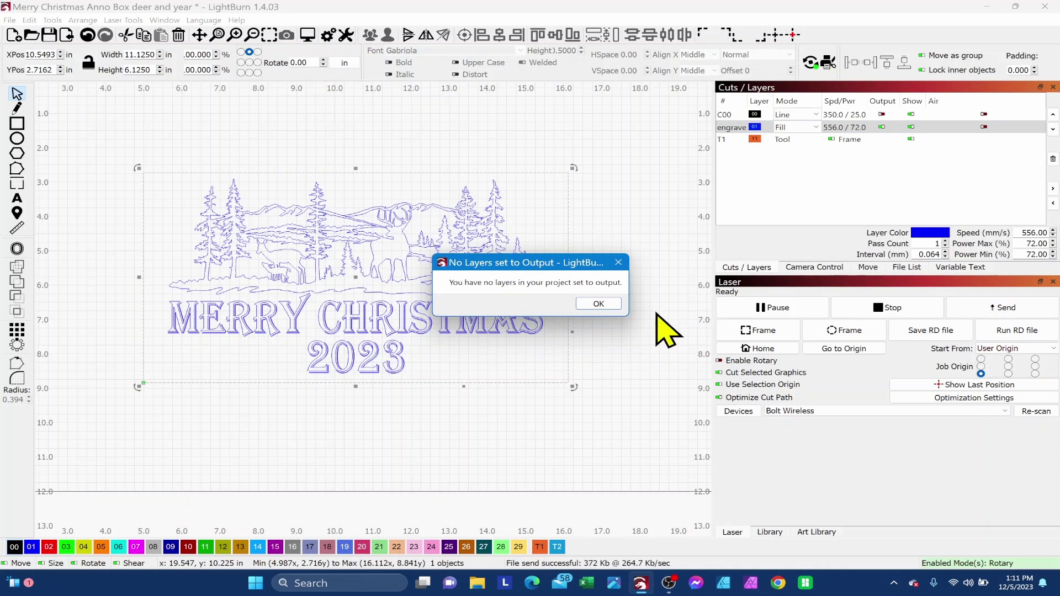
# Dismiss the no-output warning, select the whole deer and text design, and send it as a job
pyautogui.click(611, 306)
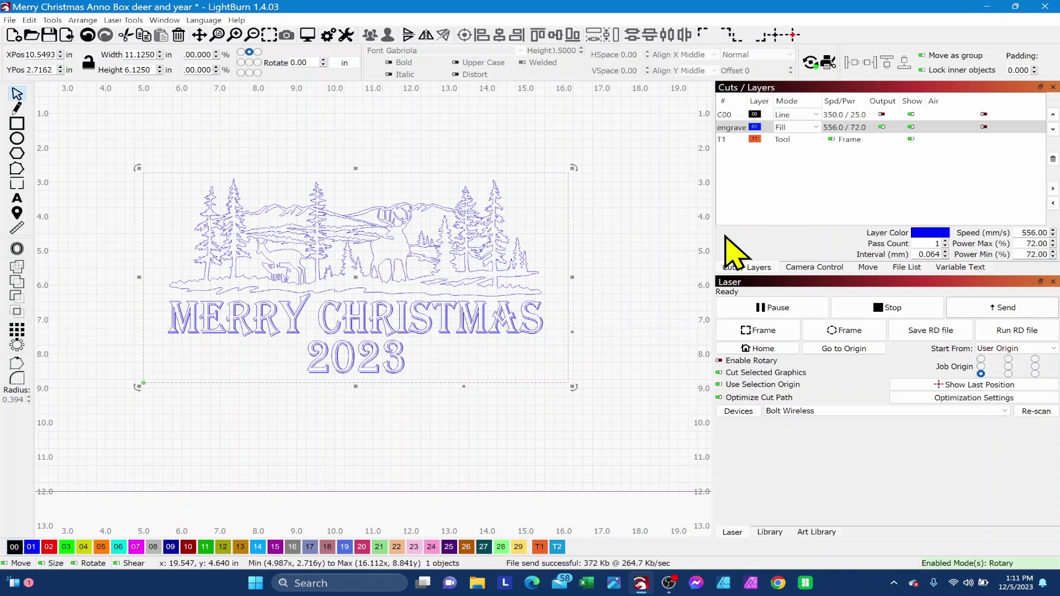
pyautogui.click(662, 270)
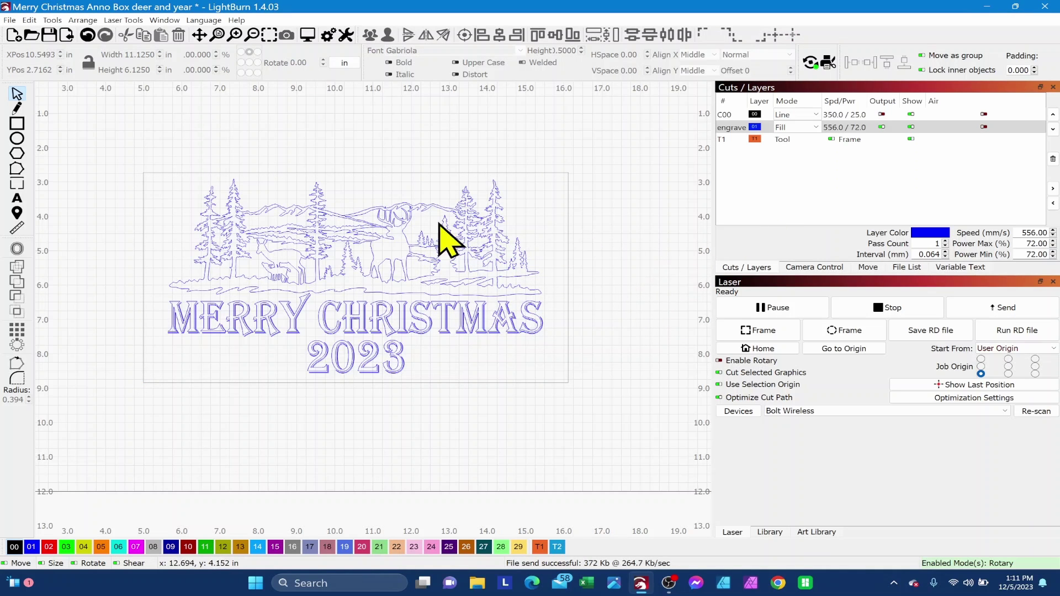
pyautogui.moveTo(109, 141); pyautogui.dragTo(666, 488)
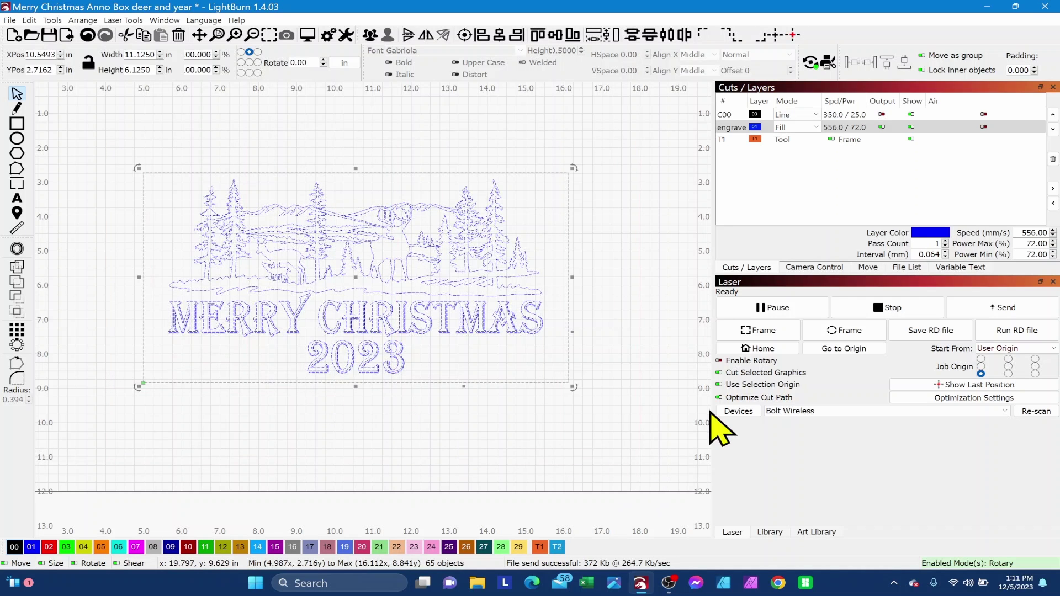
pyautogui.click(963, 310)
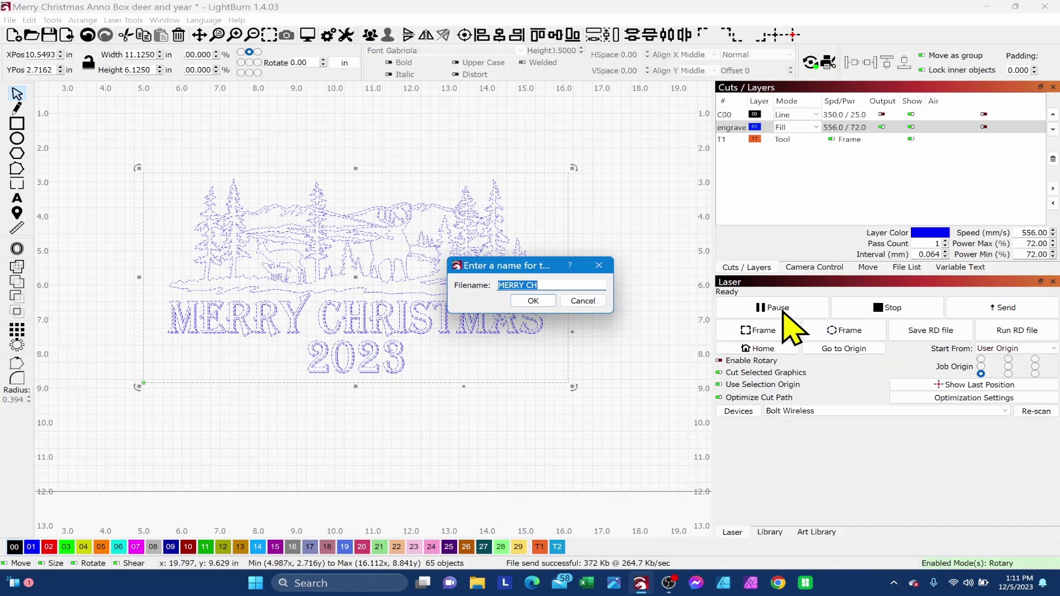
pyautogui.click(533, 300)
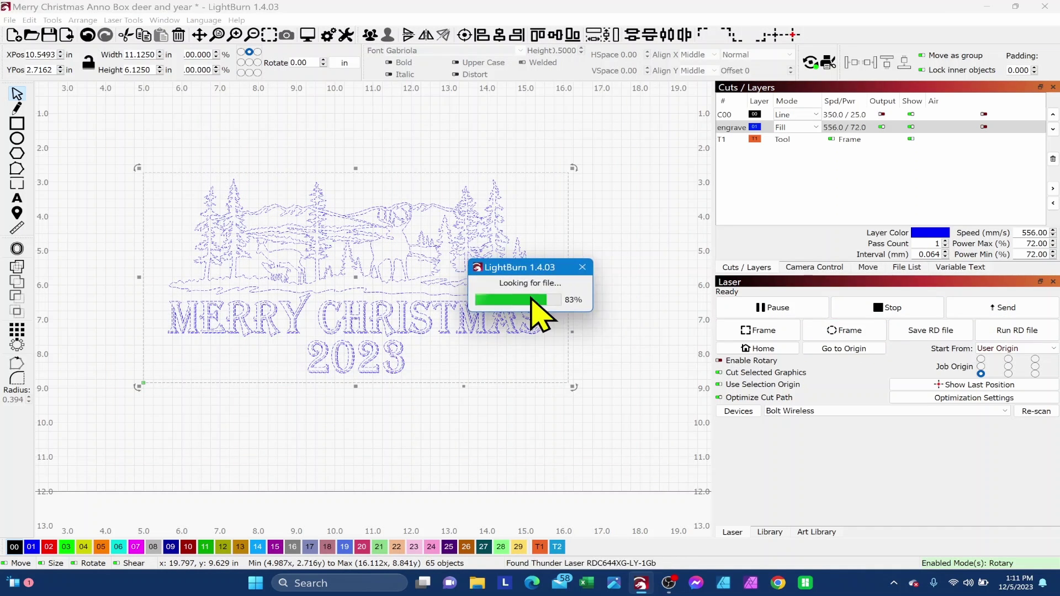